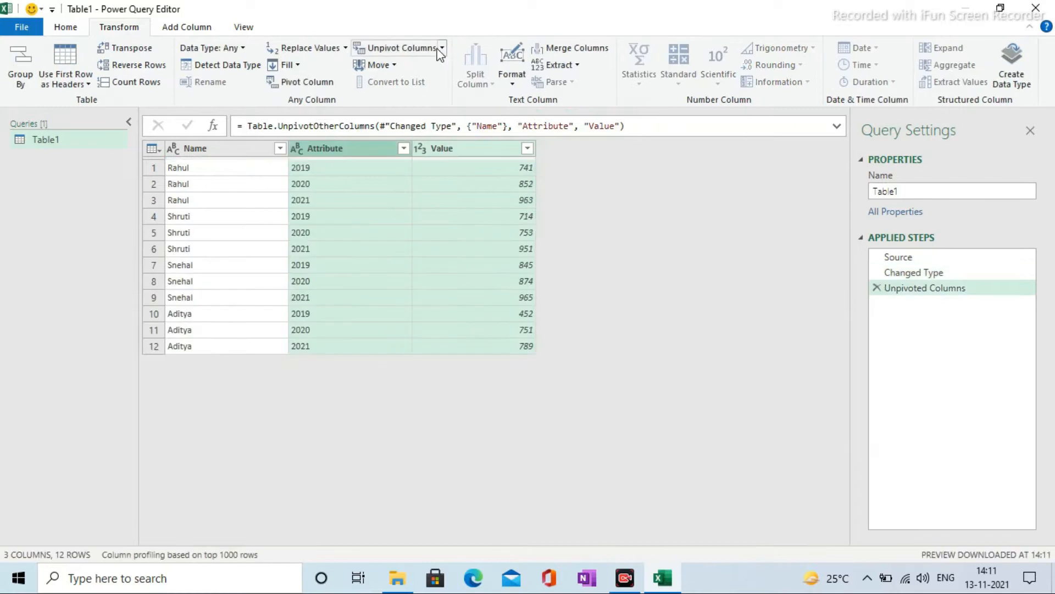
Close the query editor and load the unpivoted Table1 query as a table at cell H3 of the existing worksheet.
click(386, 235)
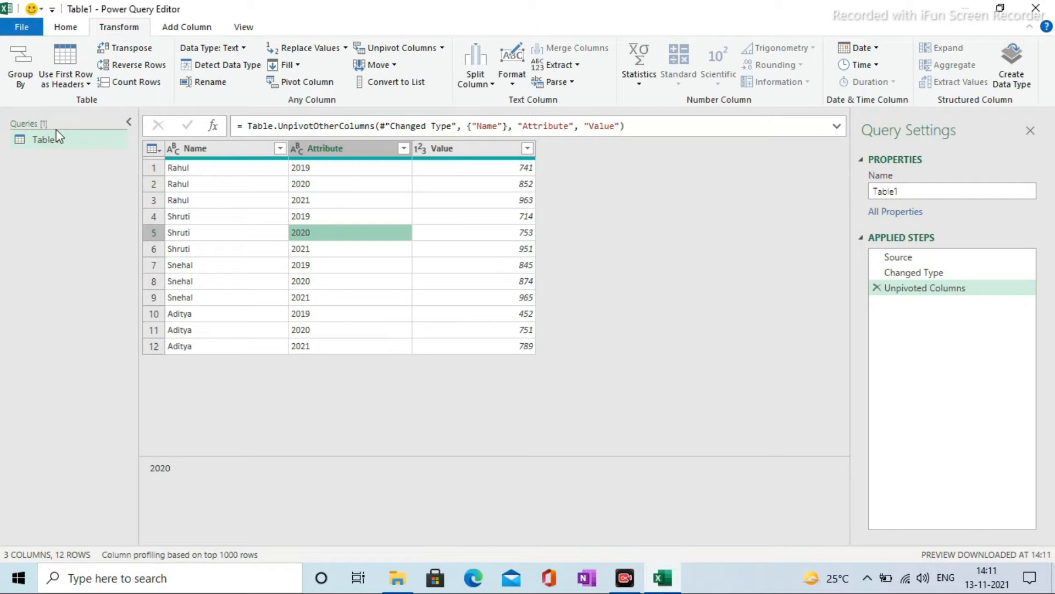
click(14, 22)
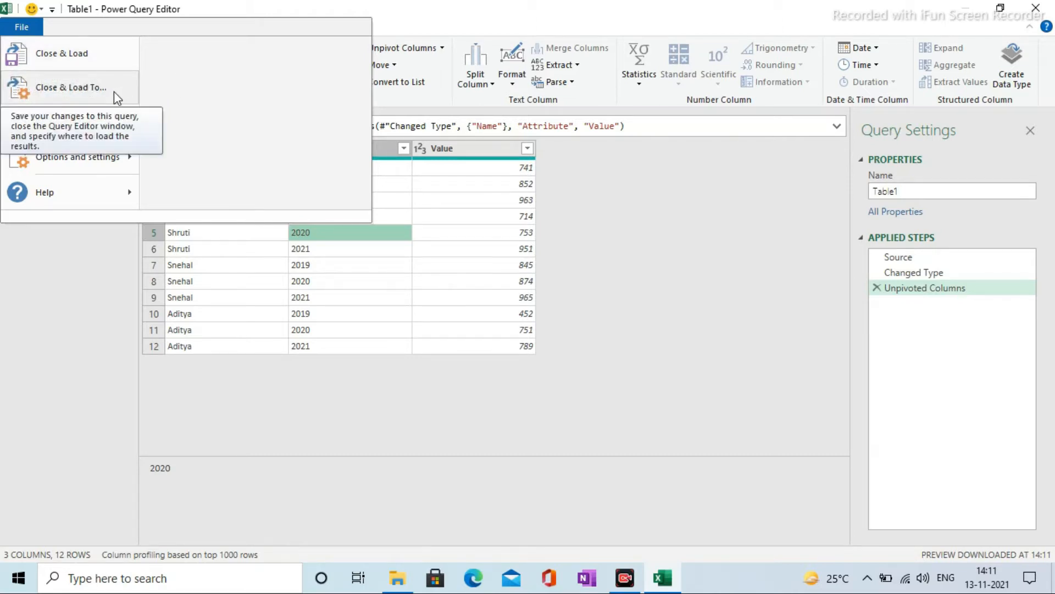
click(114, 91)
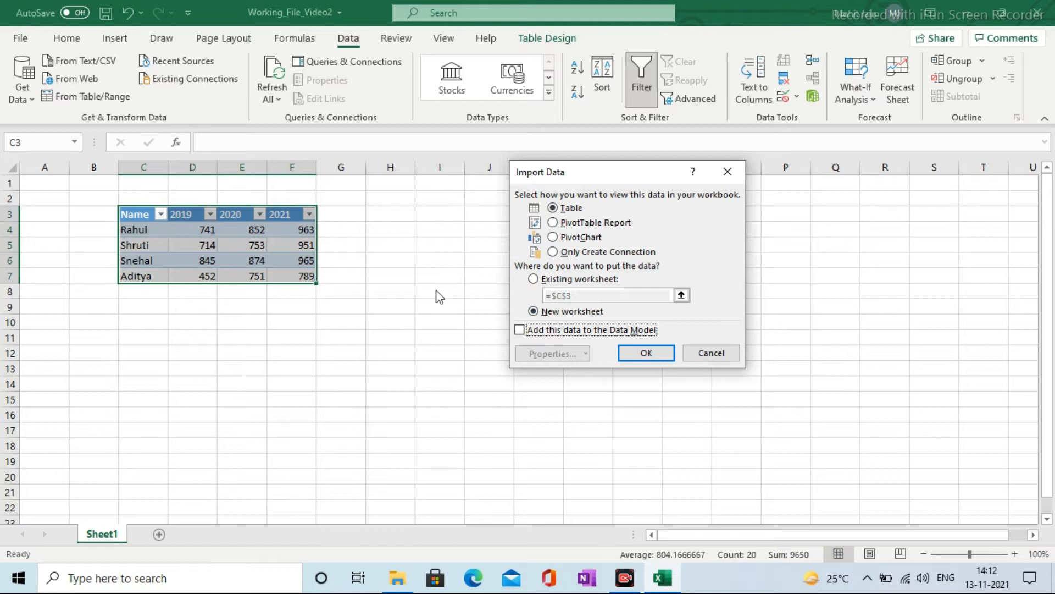
click(533, 279)
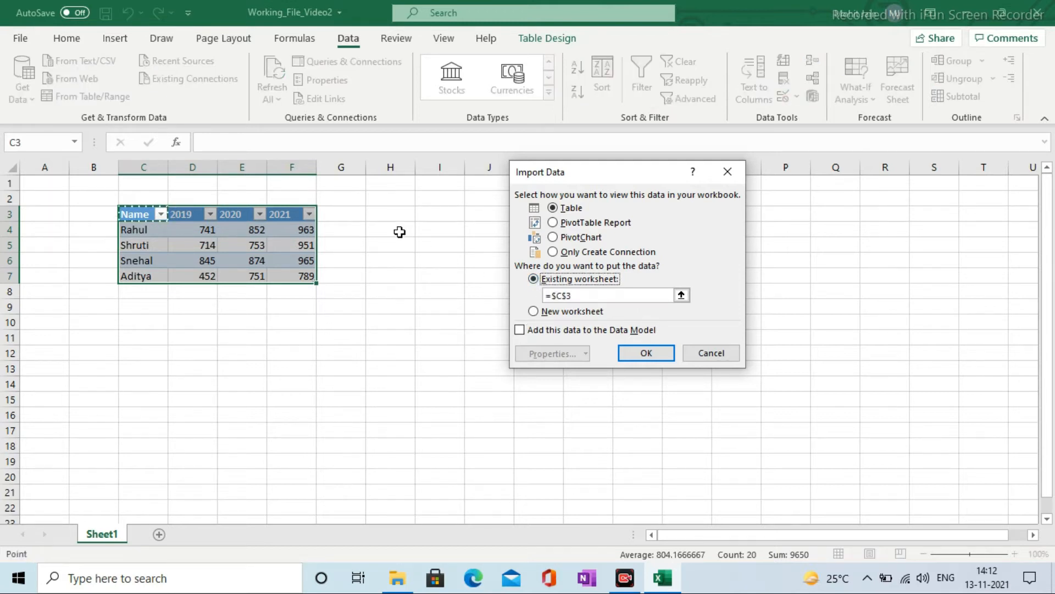
click(389, 212)
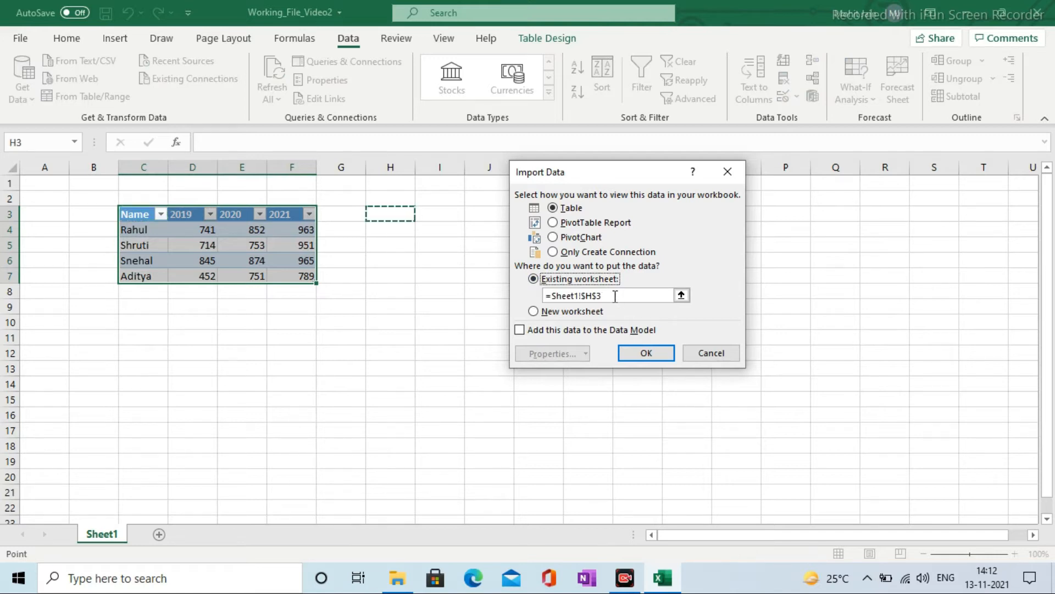
click(646, 353)
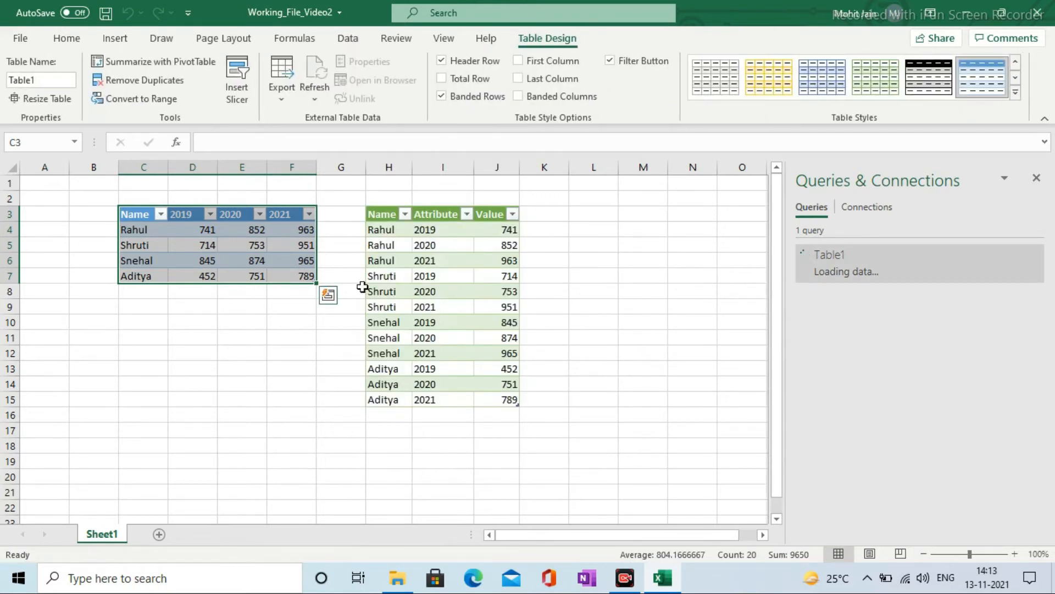
Set the 2021 value in cell F5 of the source table to 1000.
click(270, 239)
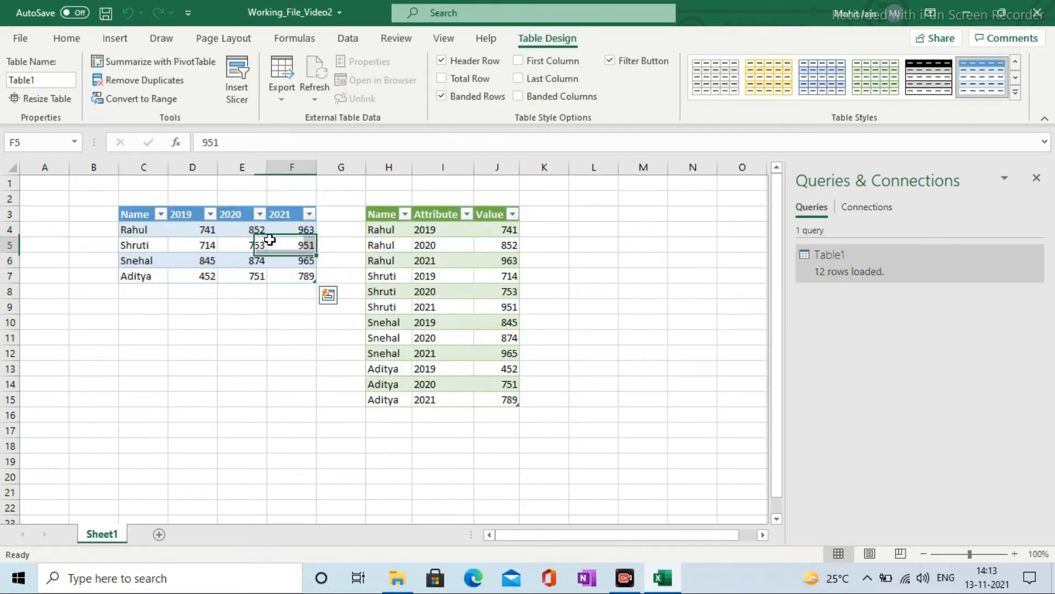
text(100)
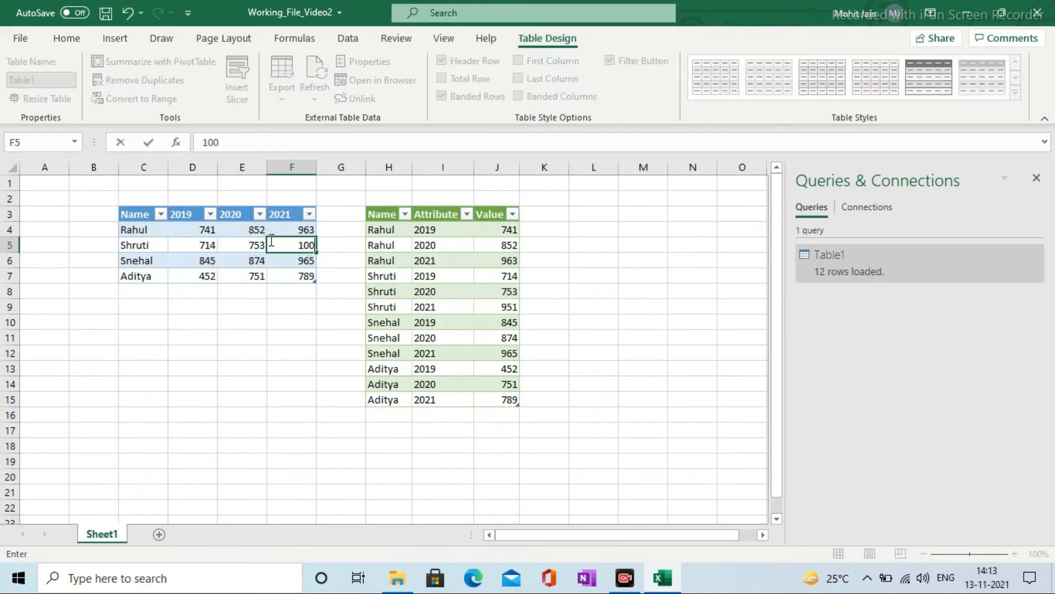
text(0)
key(Return)
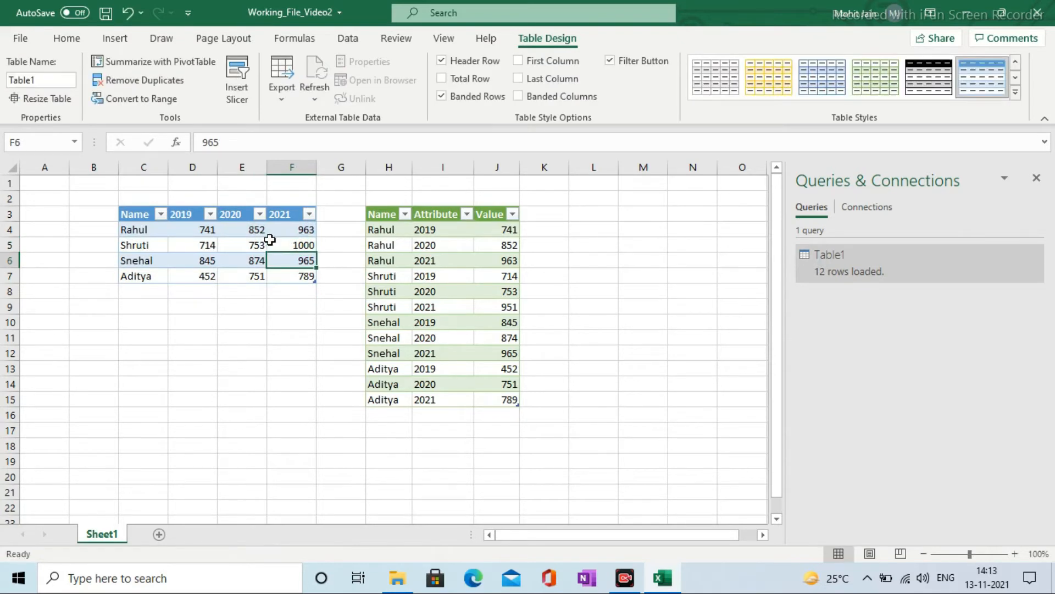
Refresh the loaded unpivoted table from its query.
click(494, 305)
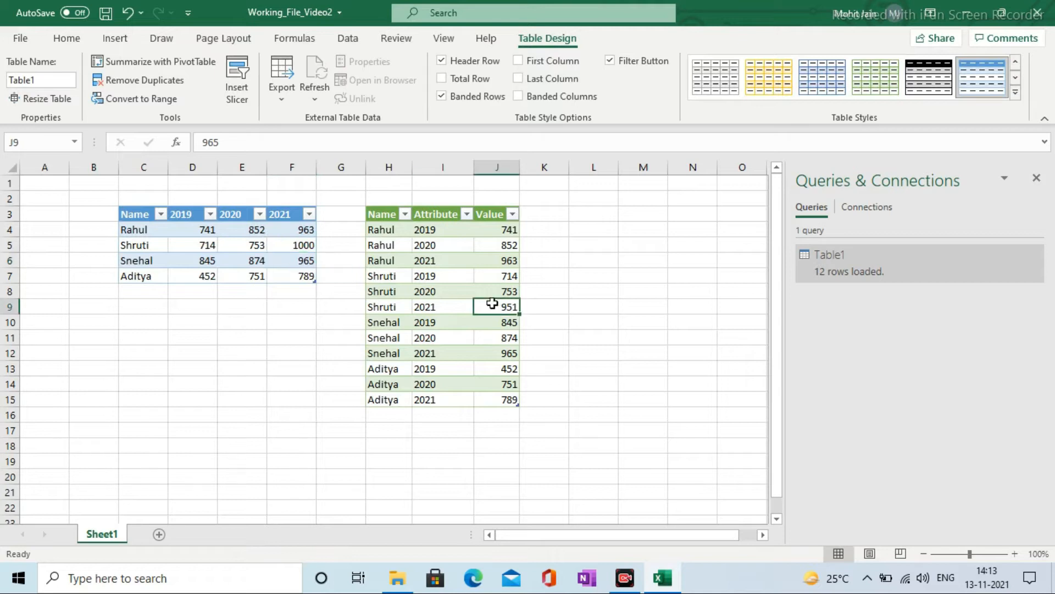
right_click(493, 307)
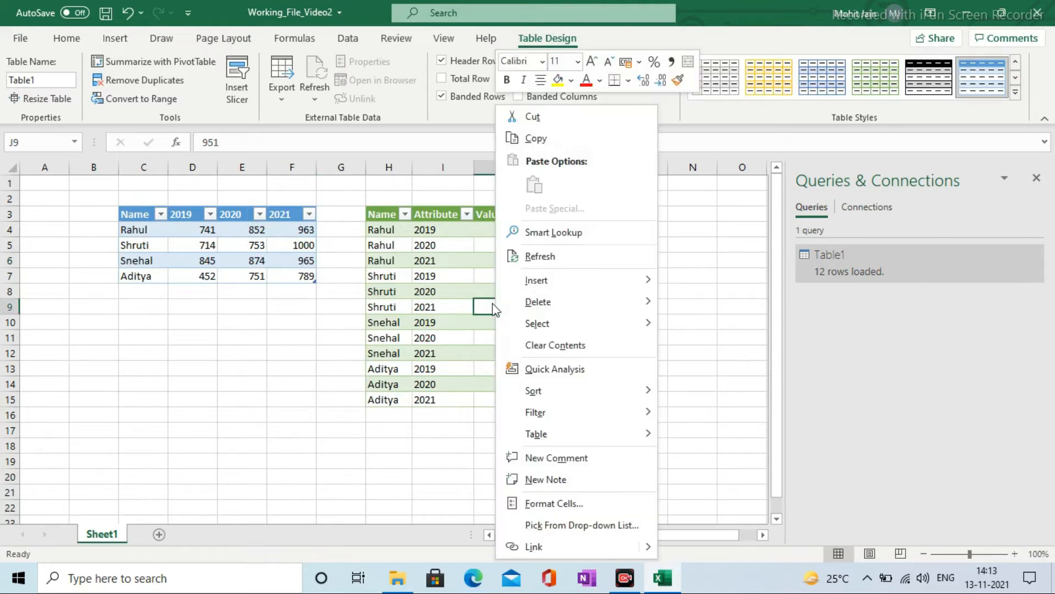
click(532, 257)
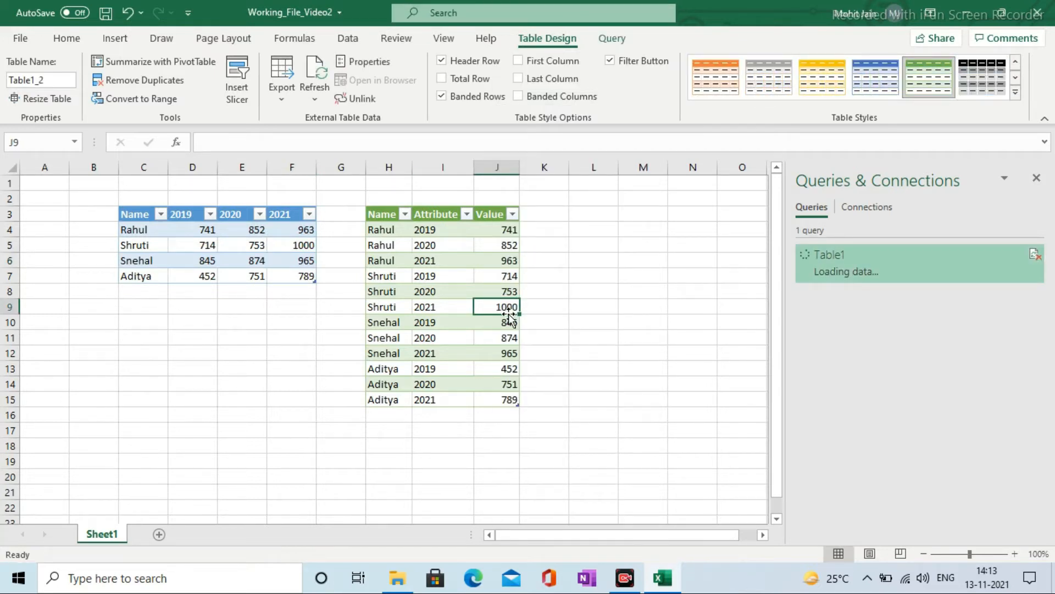
Change the Table1 query's load destination to a PivotTable Report at cell H3, accepting the deletion of the loaded table.
click(853, 277)
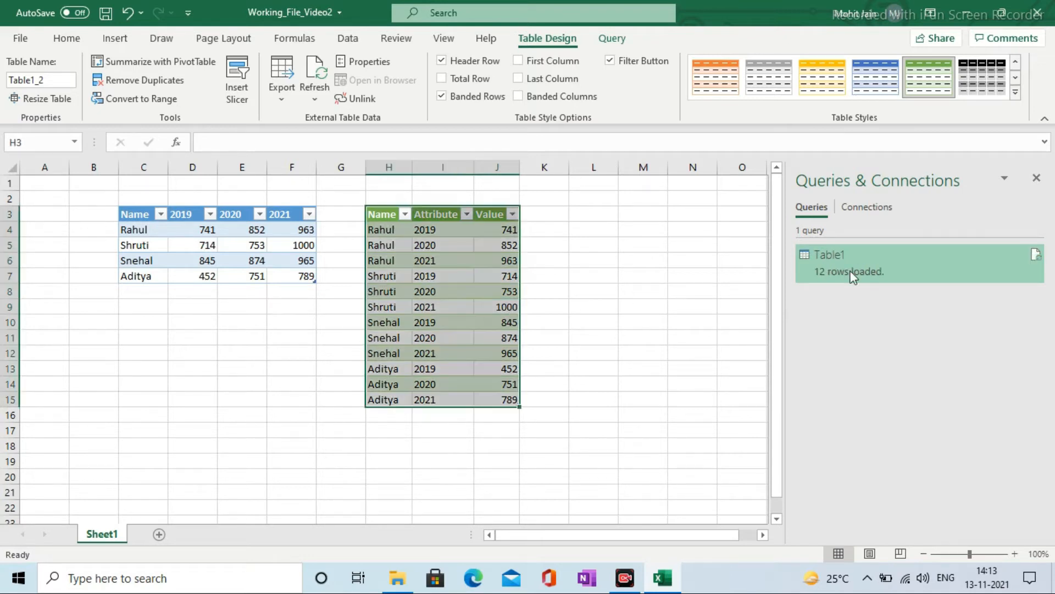
right_click(853, 277)
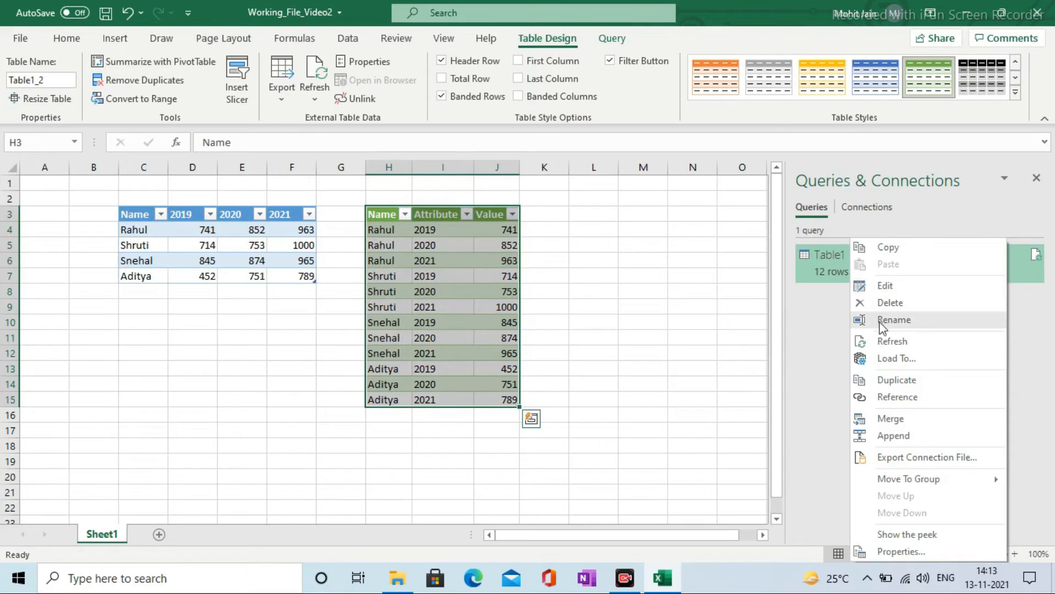
click(891, 361)
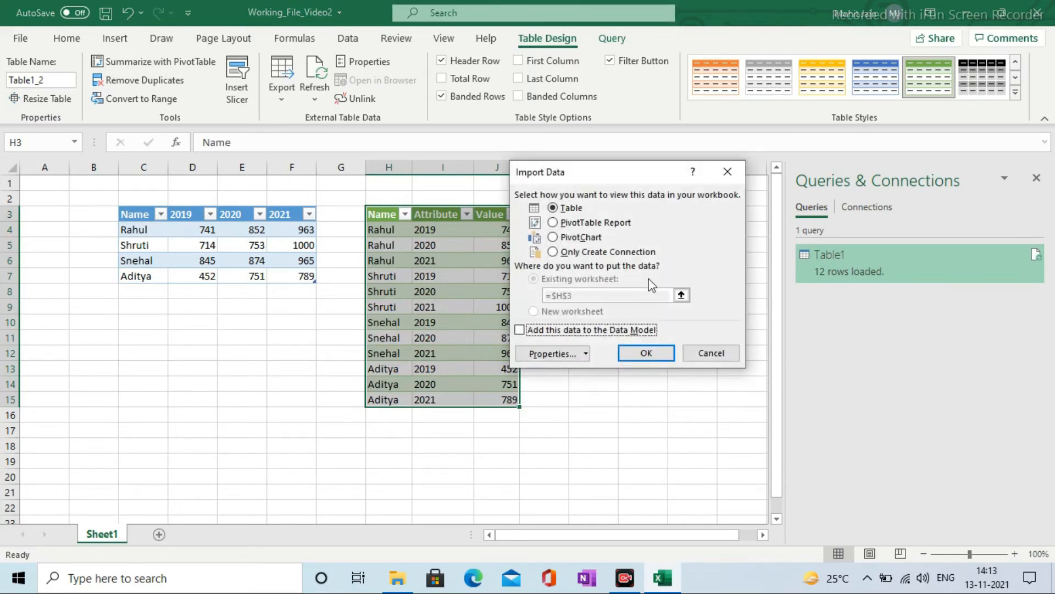
click(565, 223)
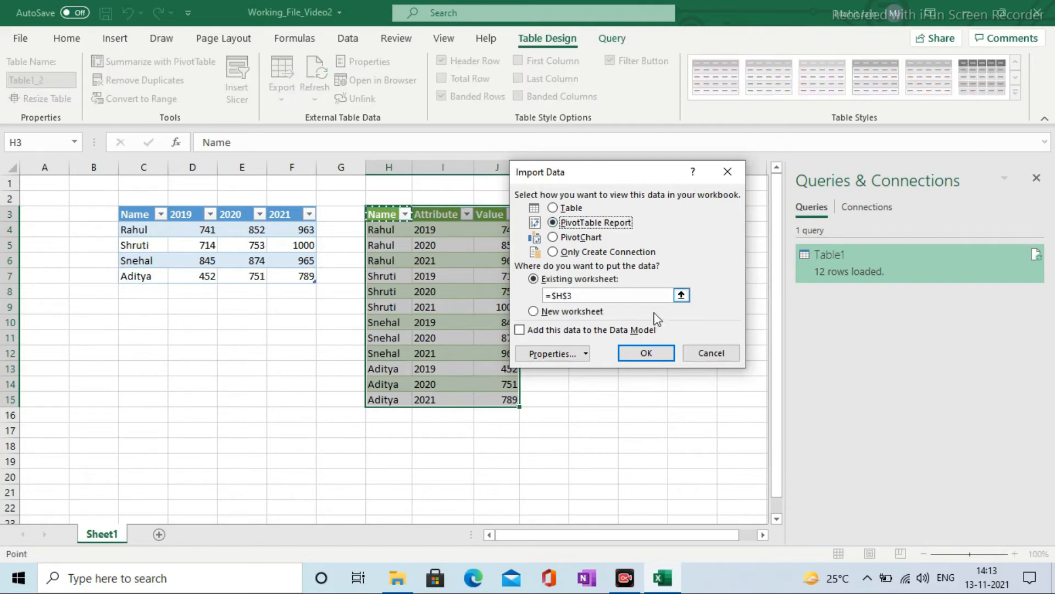
click(661, 349)
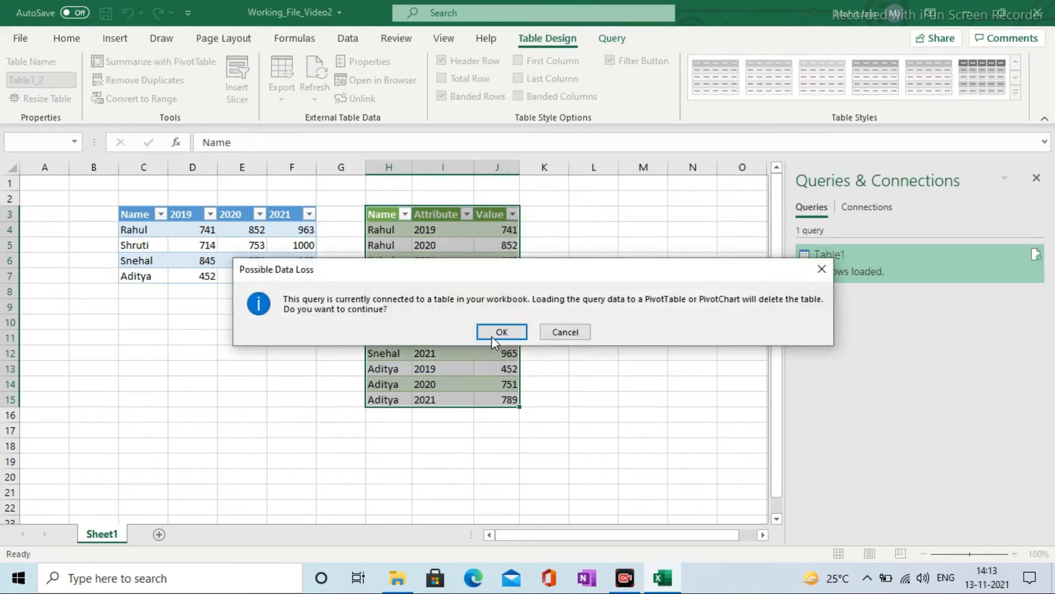
click(489, 334)
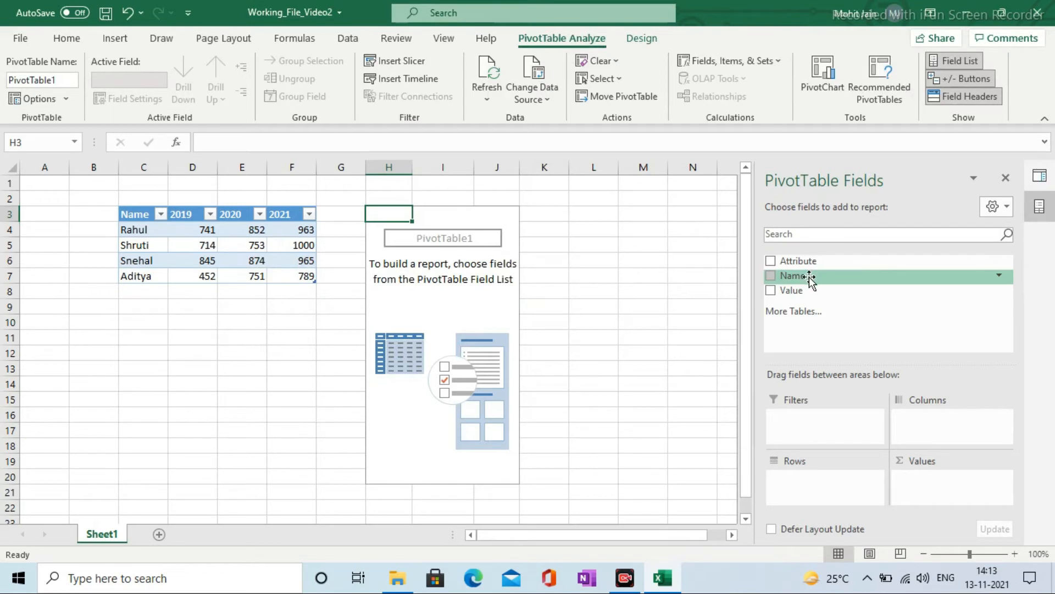
Build the PivotTable with Name in the rows and Value in the values, summarized by Max.
drag(810, 277, 808, 493)
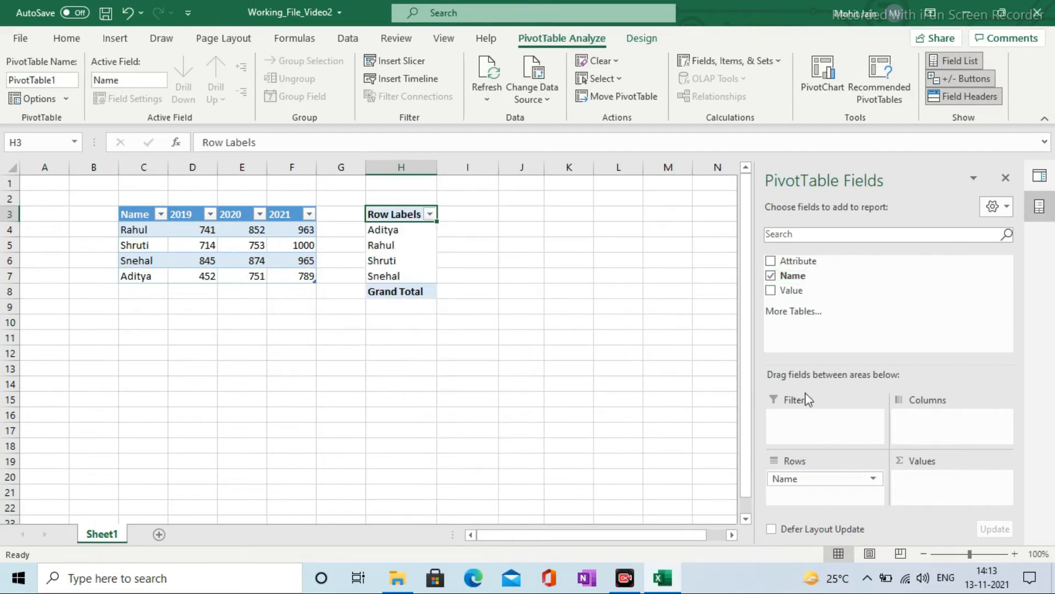
drag(791, 289, 922, 496)
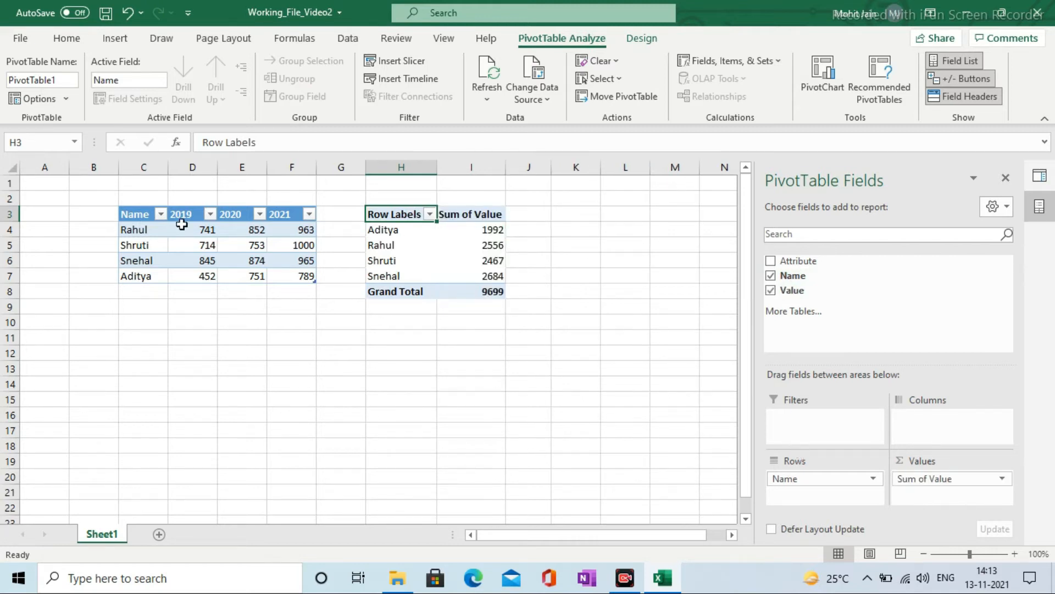
click(965, 483)
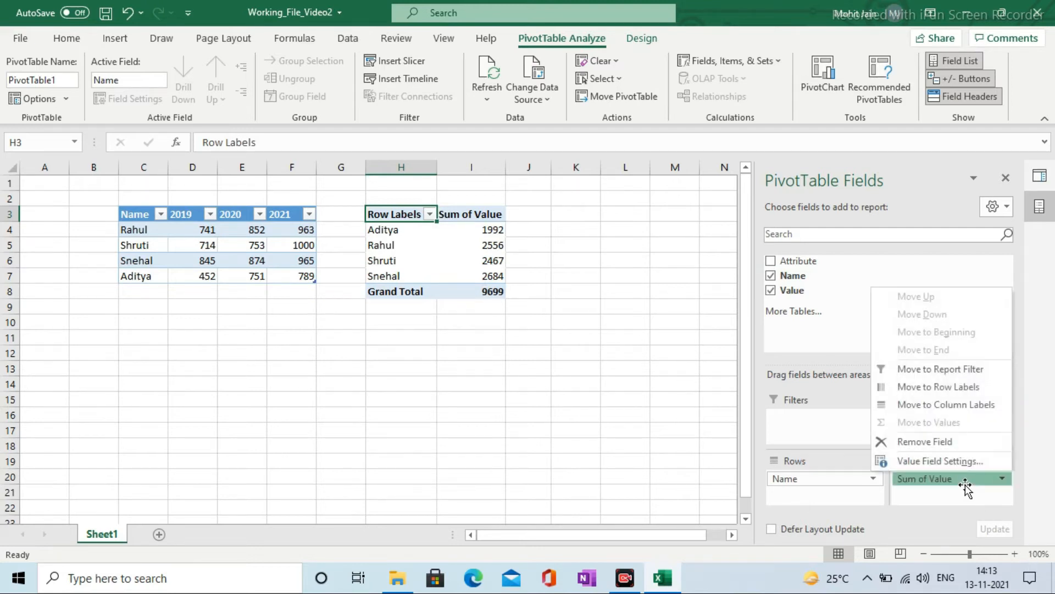
click(939, 460)
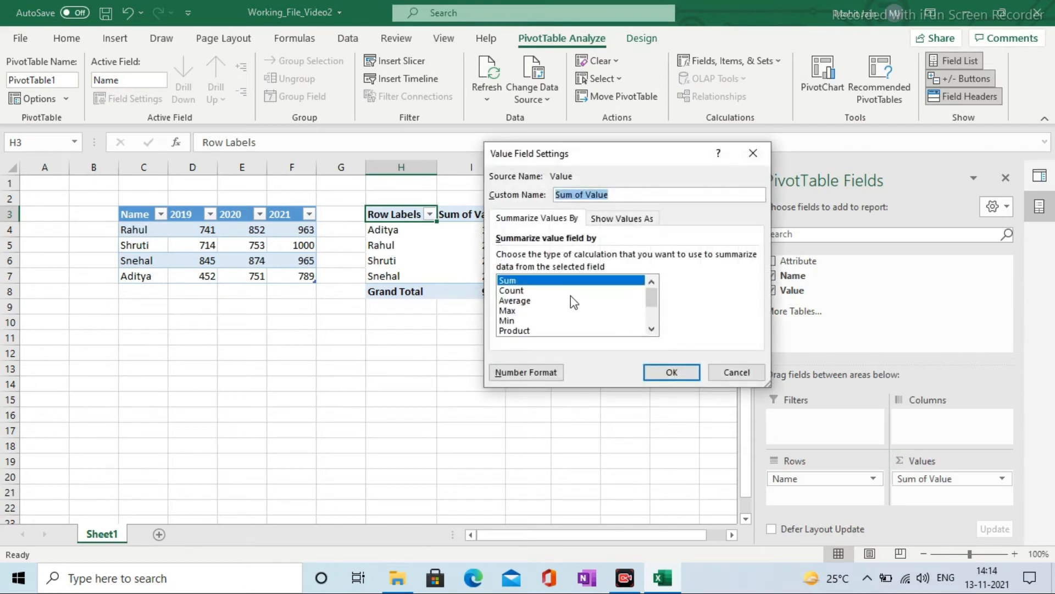
click(571, 300)
click(563, 290)
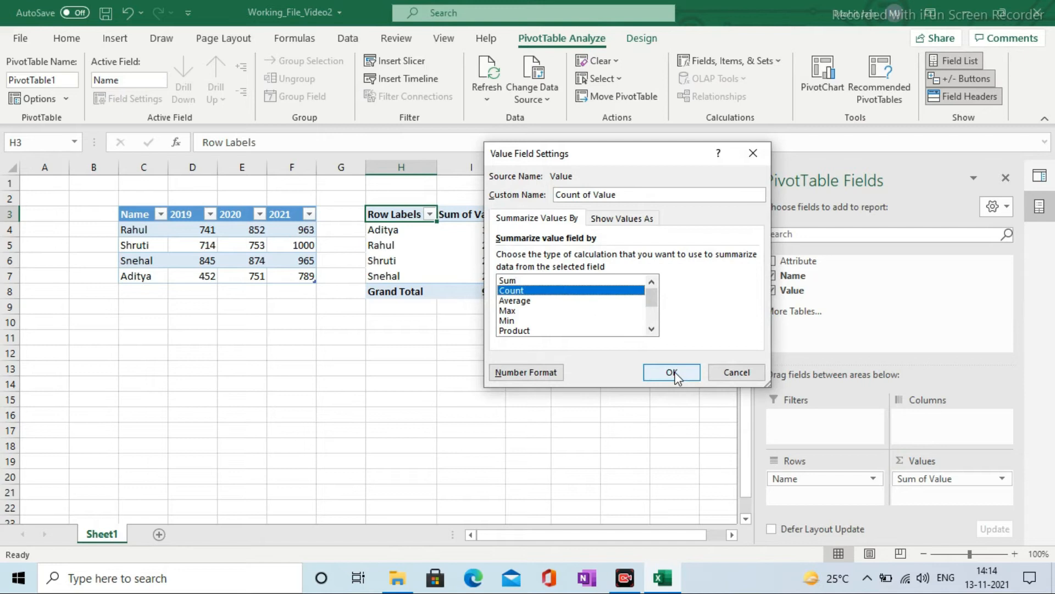
click(524, 312)
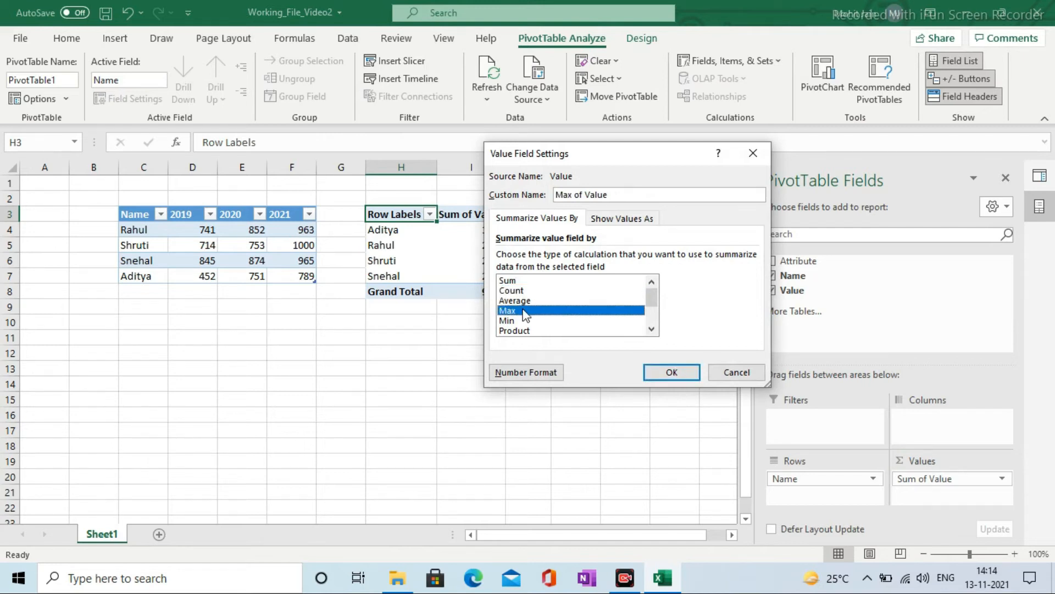
click(659, 380)
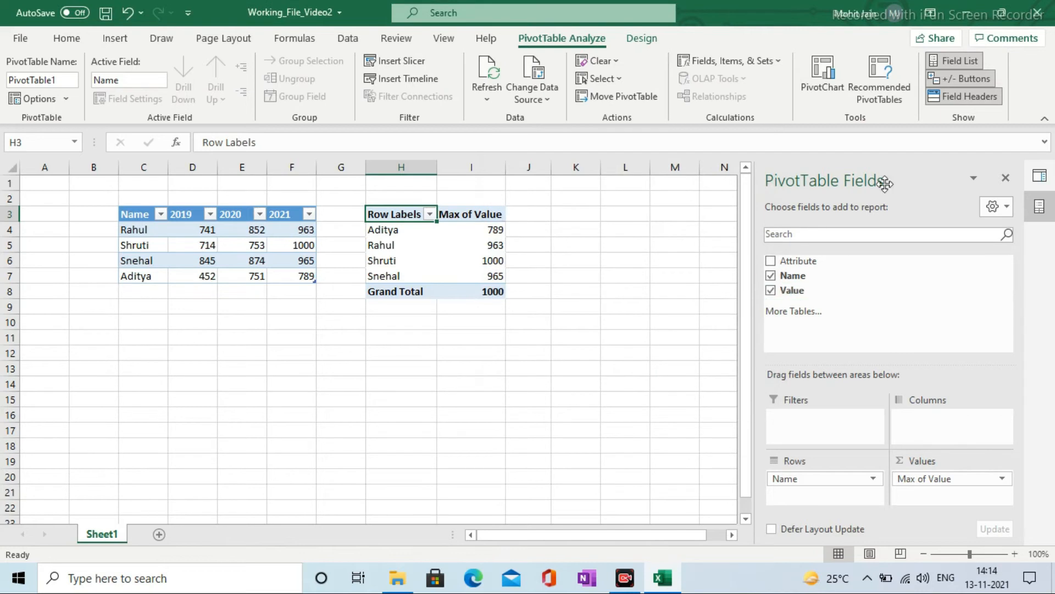
Reload the Table1 query as a PivotChart at cell H3, with Name on the axis and Value in the values.
click(1006, 177)
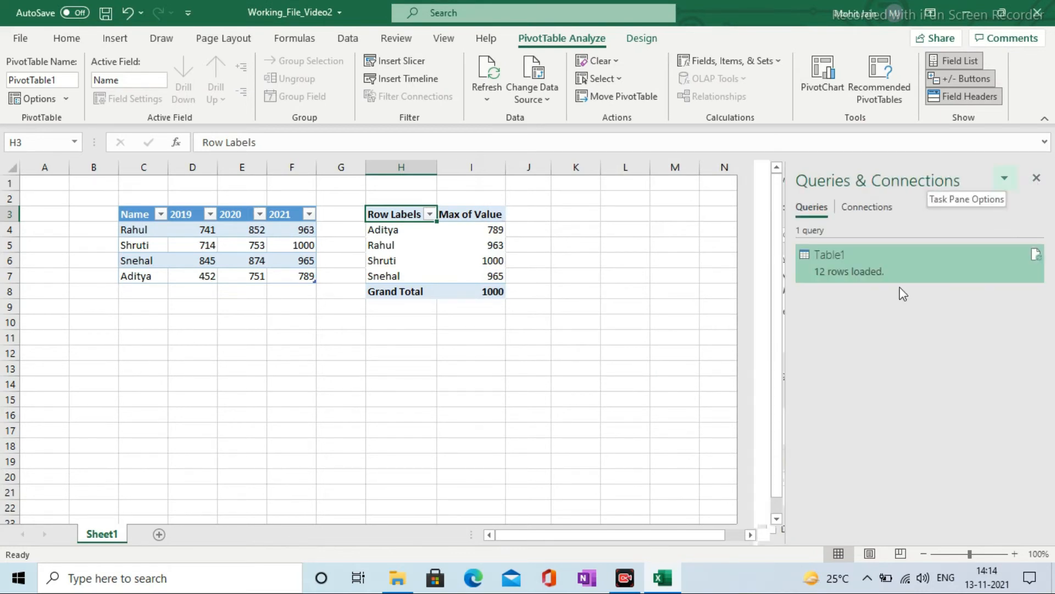
right_click(880, 268)
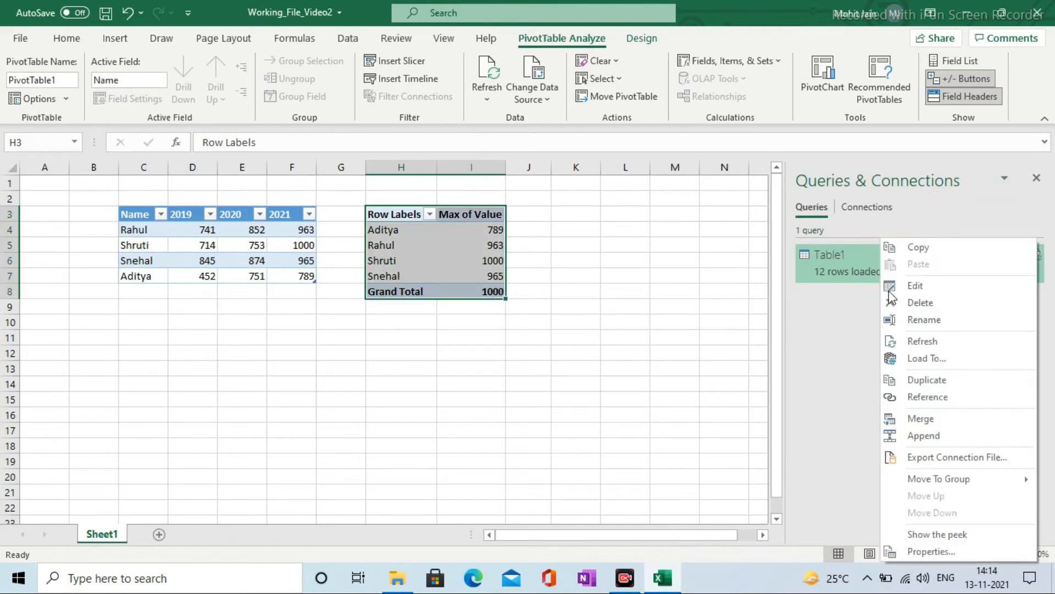
click(922, 358)
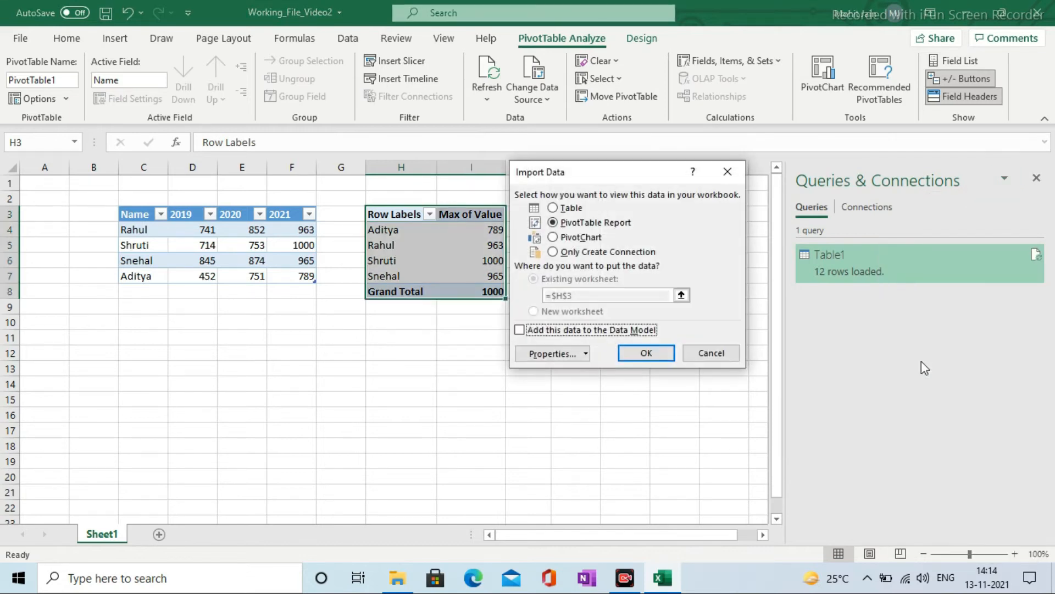
click(566, 237)
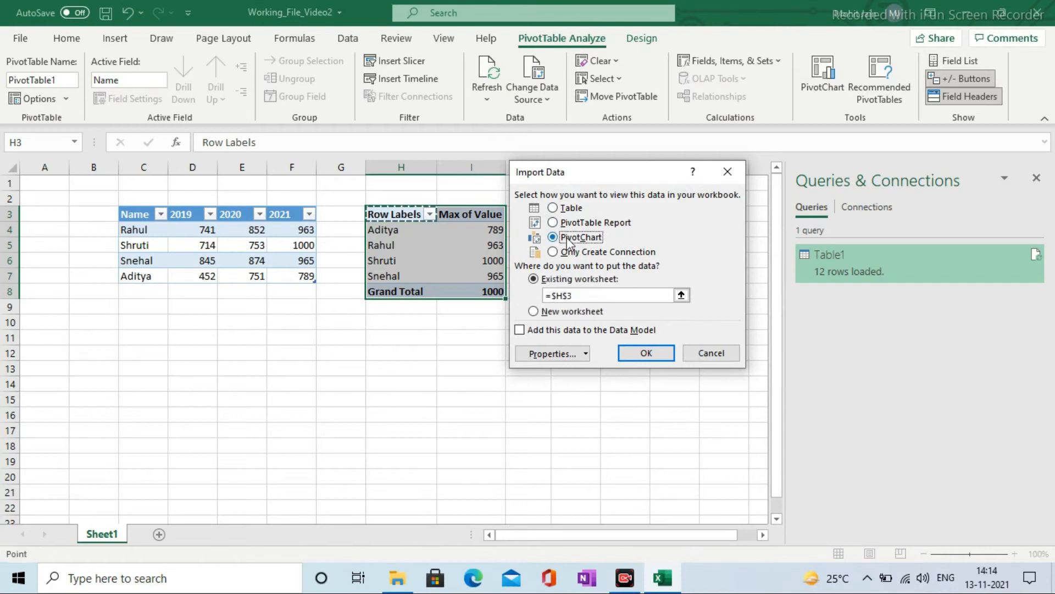
click(651, 356)
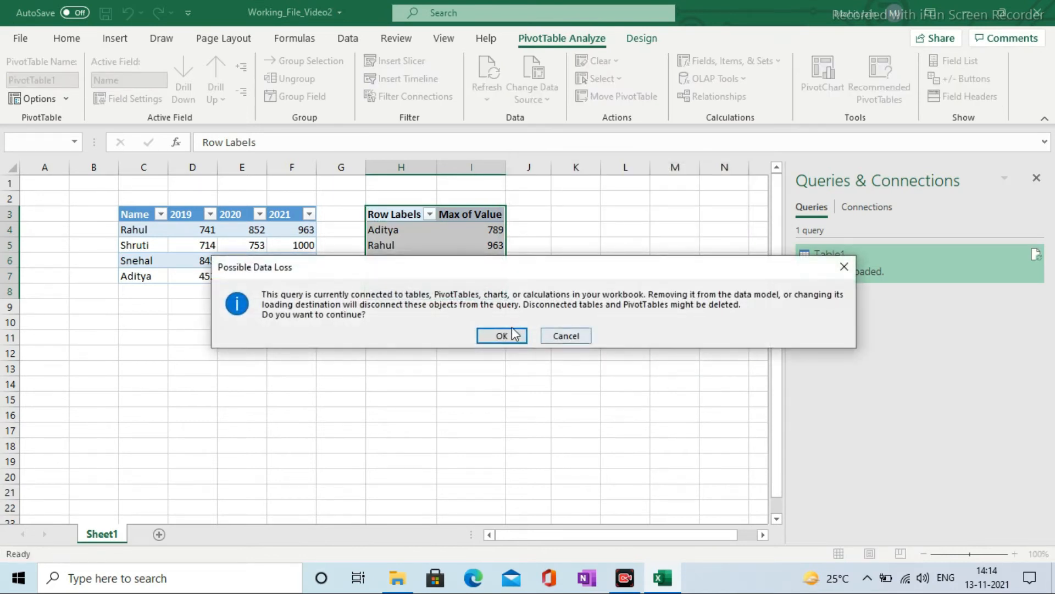
click(500, 336)
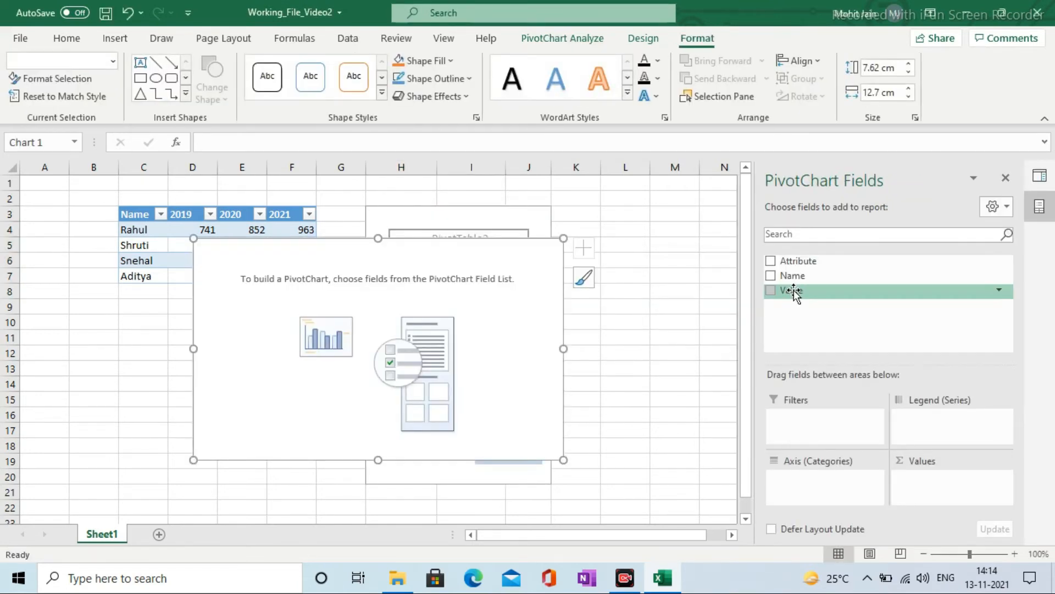
drag(796, 278, 813, 477)
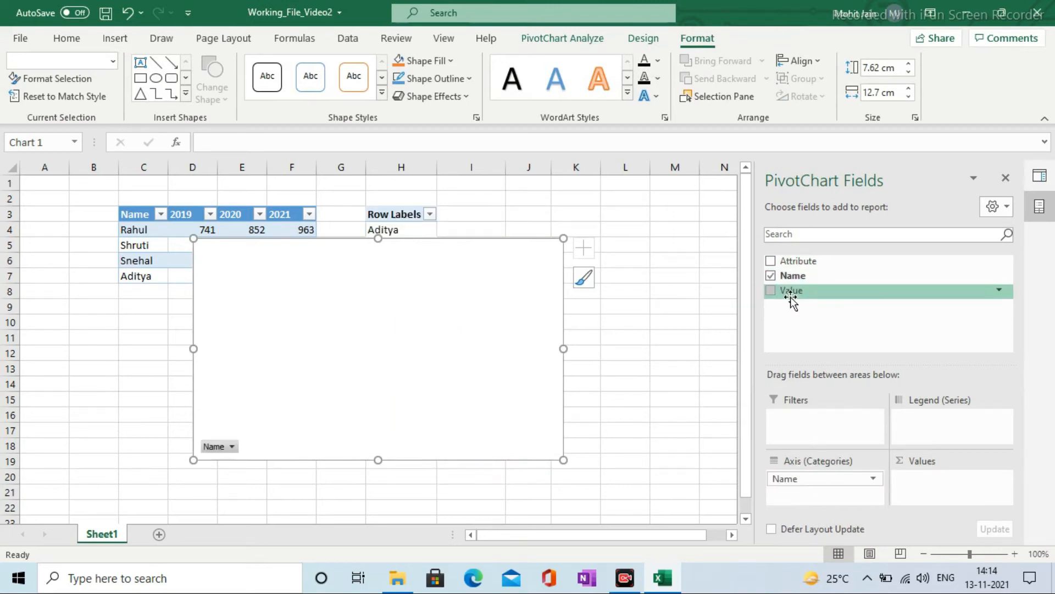
drag(792, 294, 940, 498)
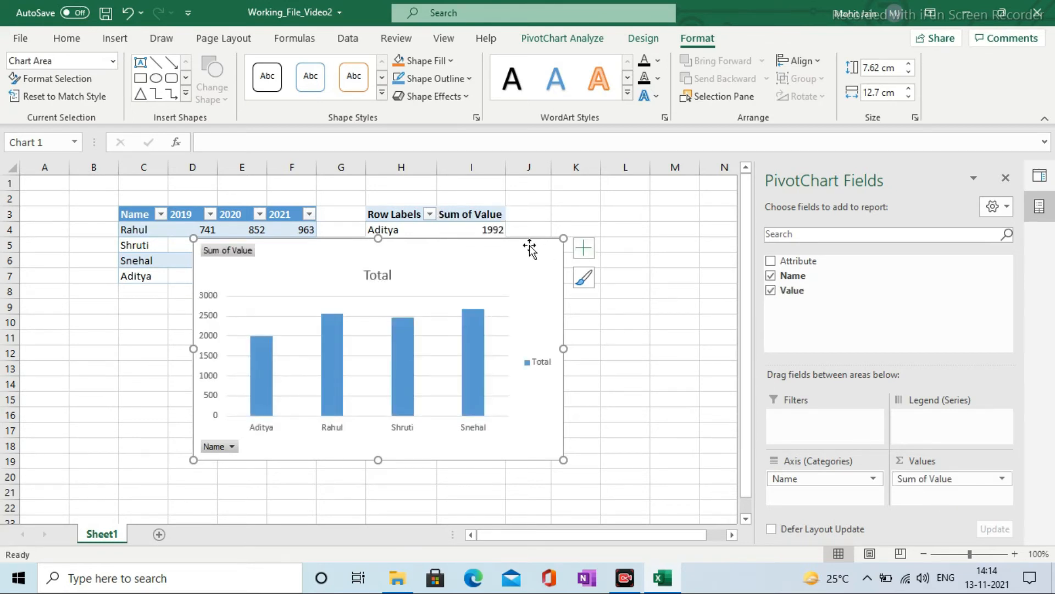
Delete the PivotChart from the worksheet, keeping its PivotTable.
key(Delete)
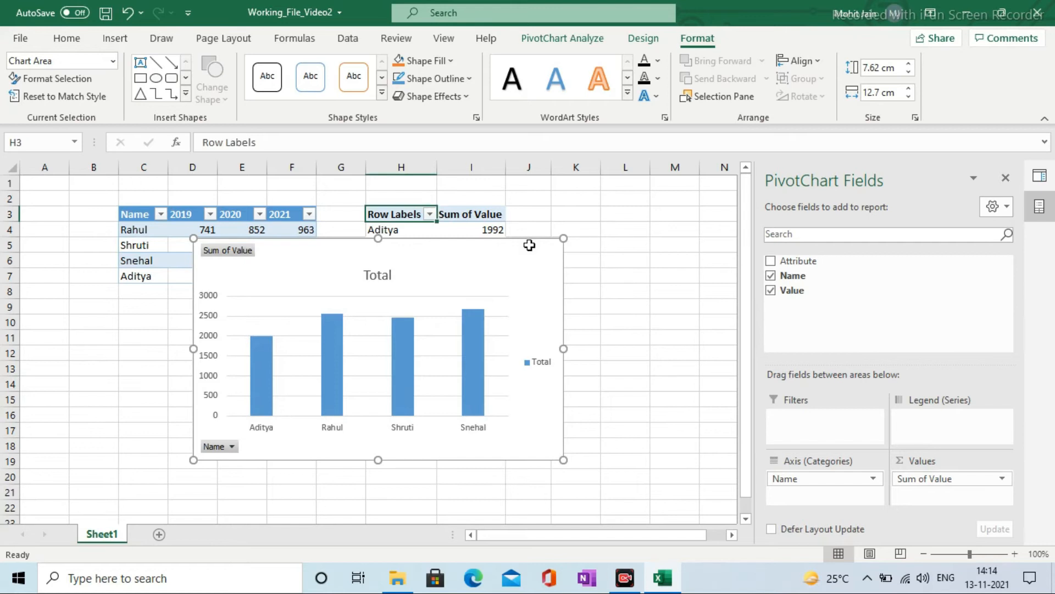
click(527, 244)
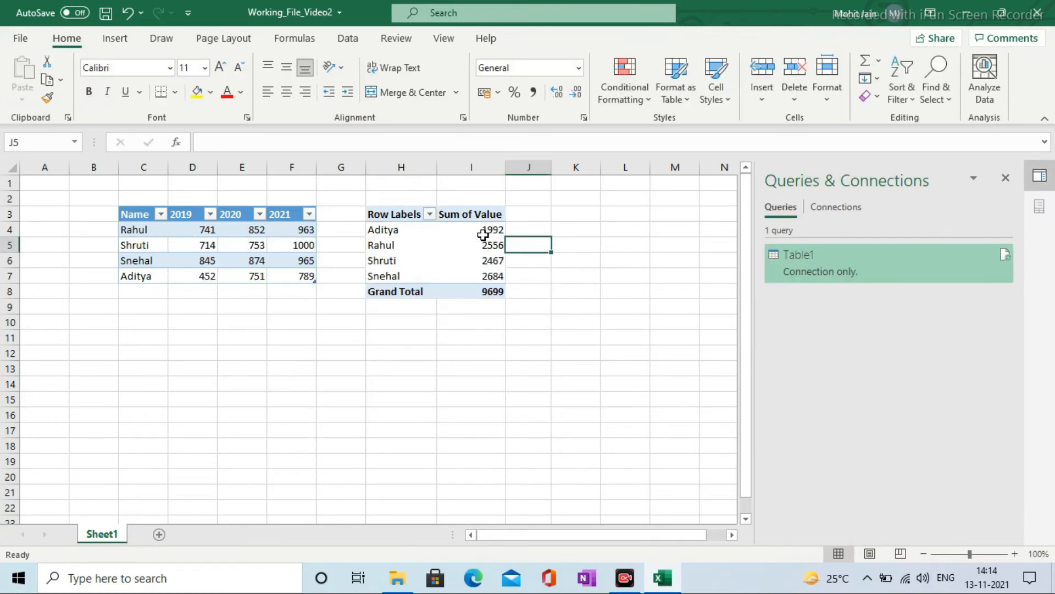
Hide the PivotTable field list and load the Table1 query as Only Create Connection, without adding it to the Data Model.
click(478, 230)
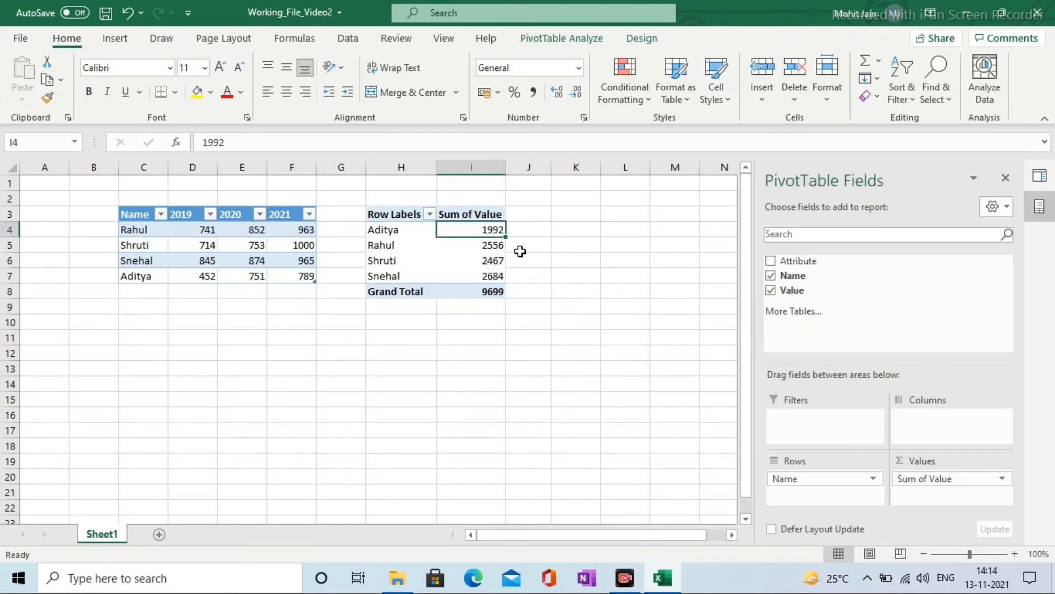
click(1006, 178)
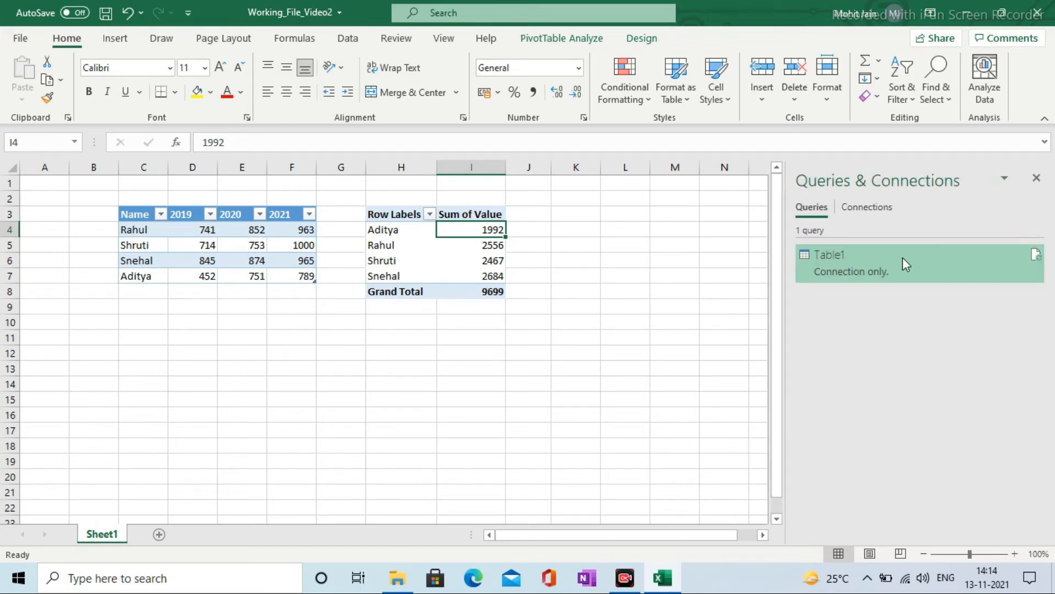
right_click(902, 258)
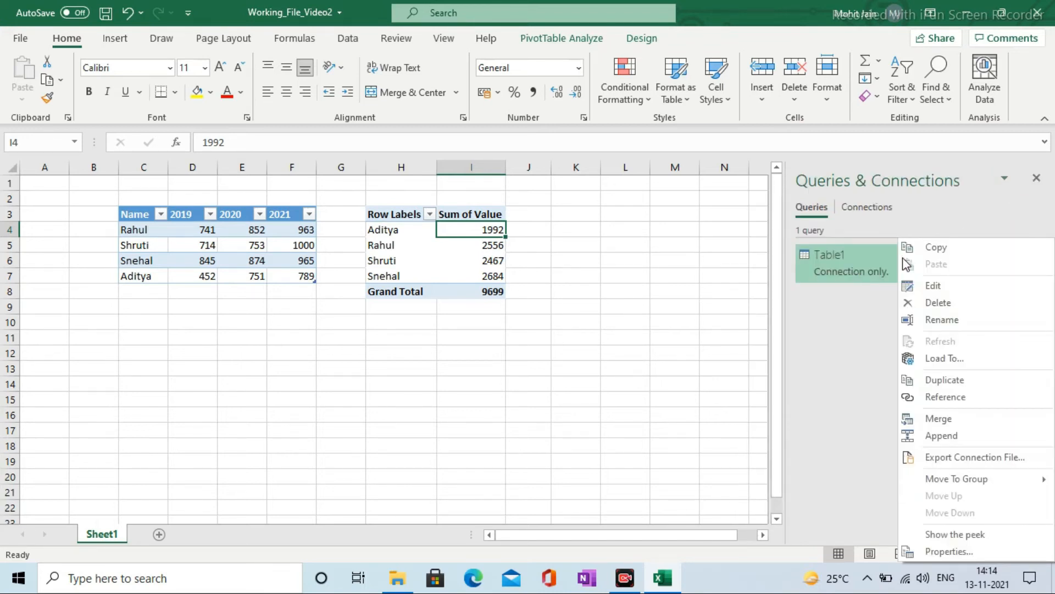
click(937, 363)
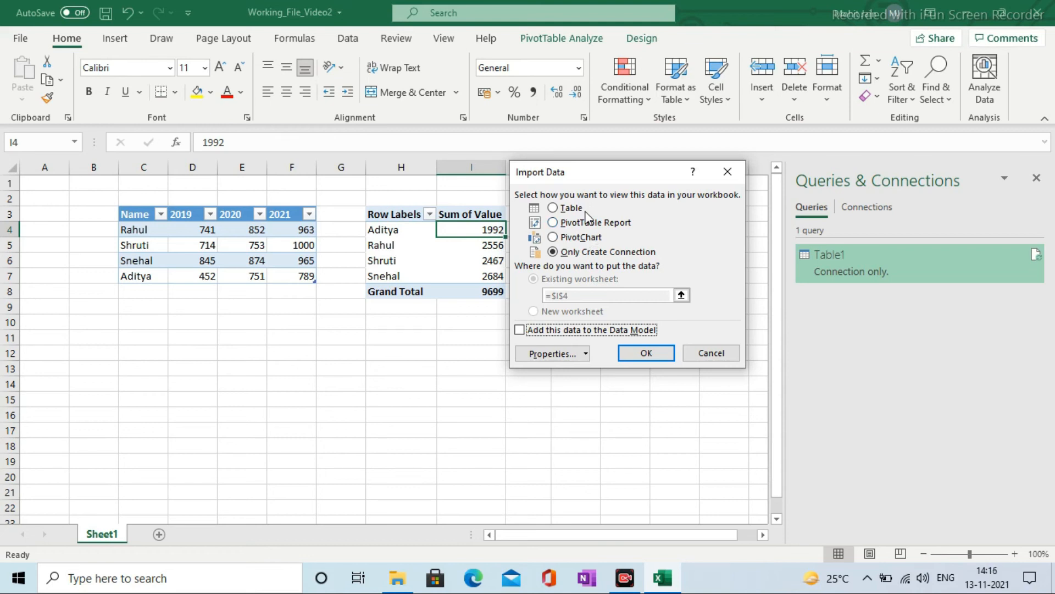
click(652, 357)
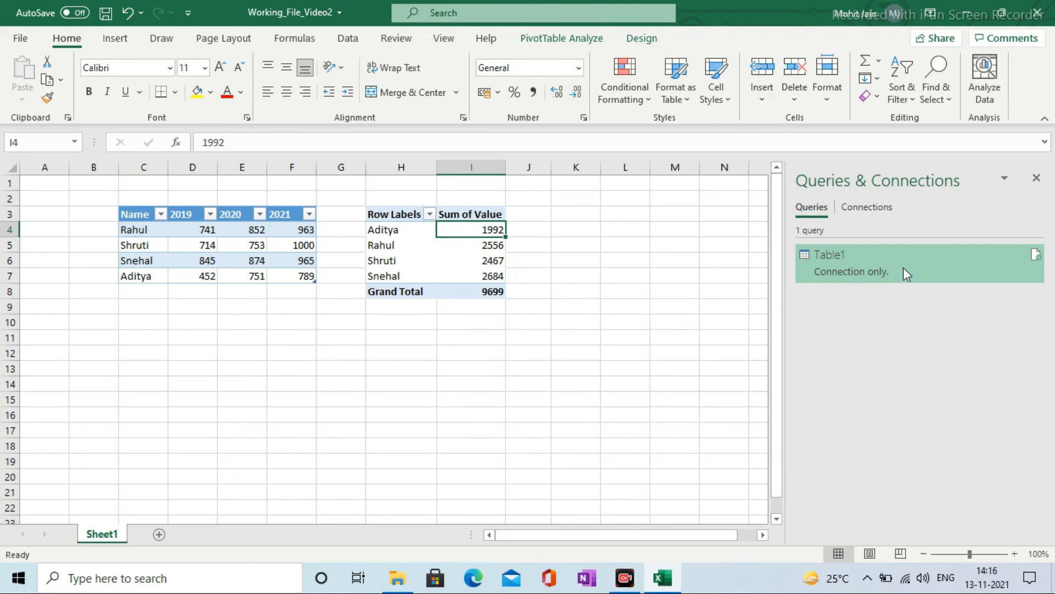
Preview the Table1 query's data and reopen its load destination options.
mouse_move(903, 268)
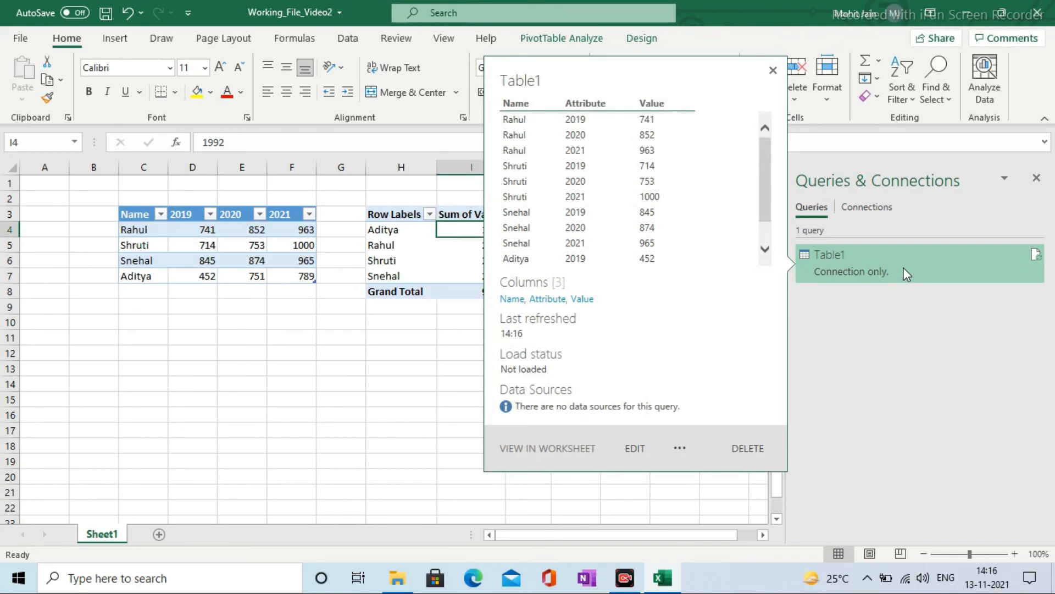
right_click(903, 267)
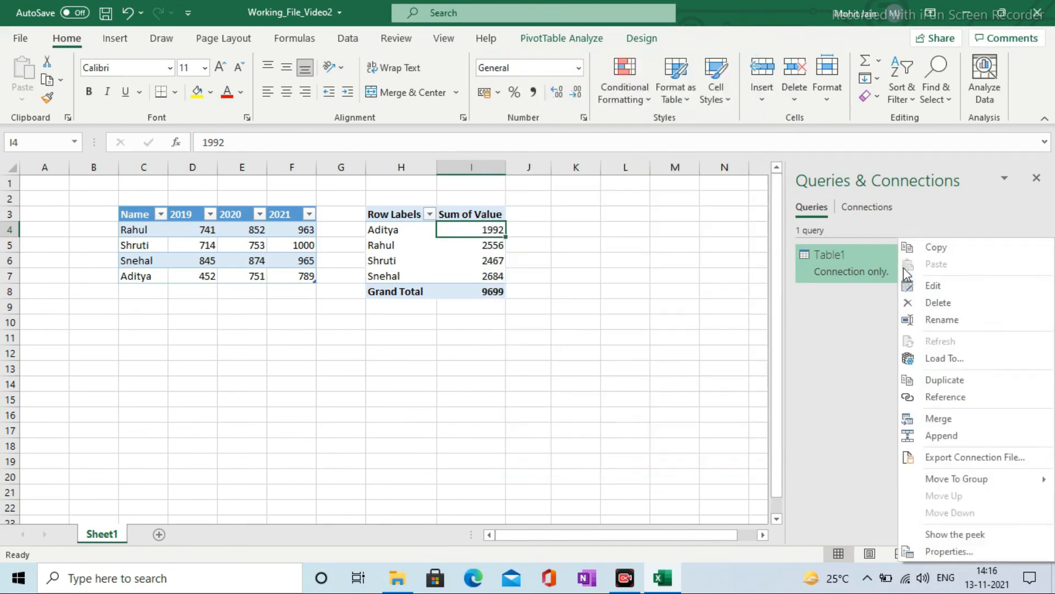
click(944, 360)
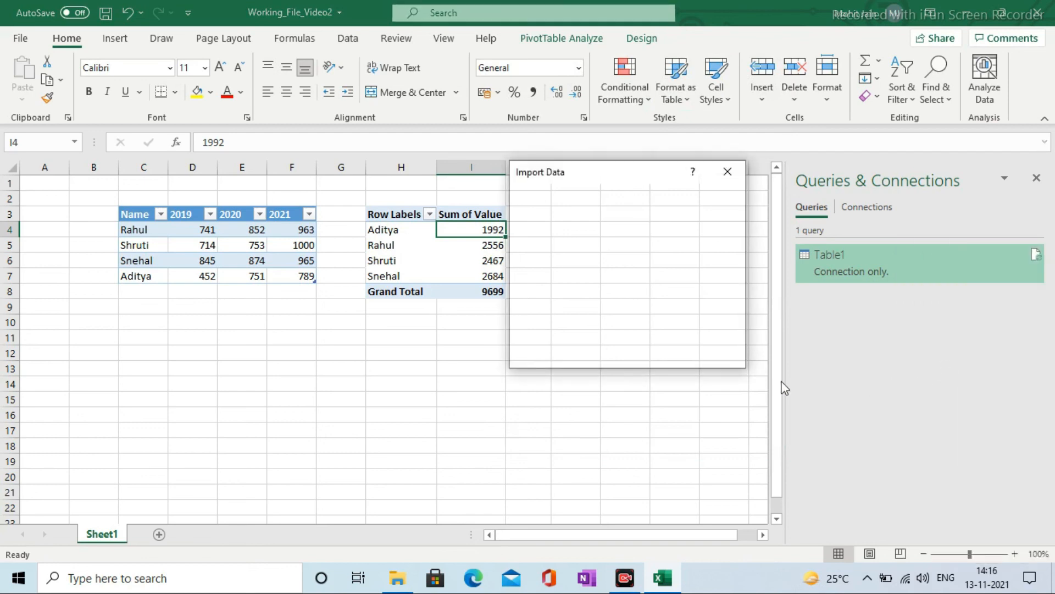